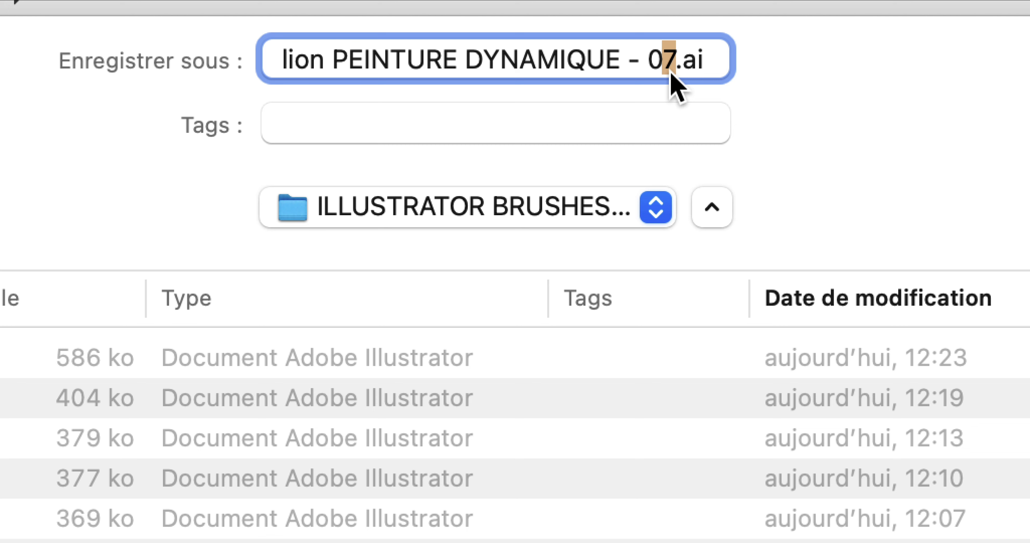
Save the document as "lion PEINTURE DYNAMIQUE - 08.ai" with the Illustrator 2020 version options.
type("8")
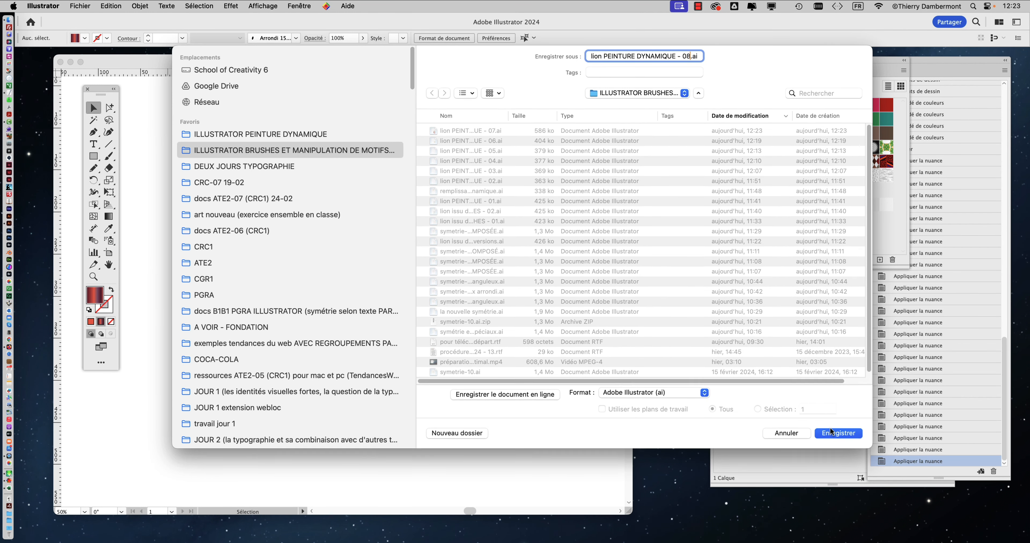
left_click(842, 434)
left_click(938, 388)
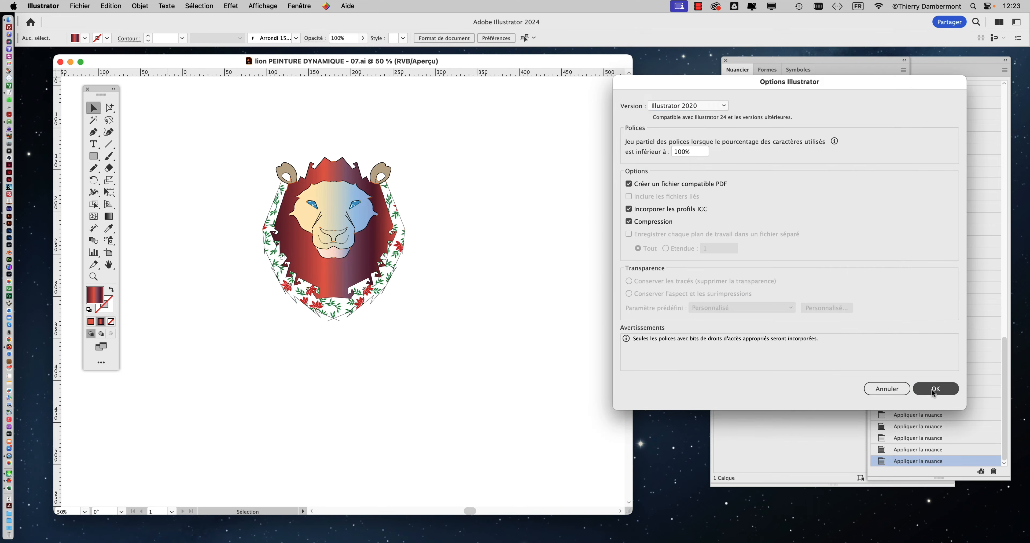
Clear the workspace of the Nuancier, Ciel, Historique and Couleur panels and select the Peinture dynamique object in Calques.
scroll(343, 239, "up", 1)
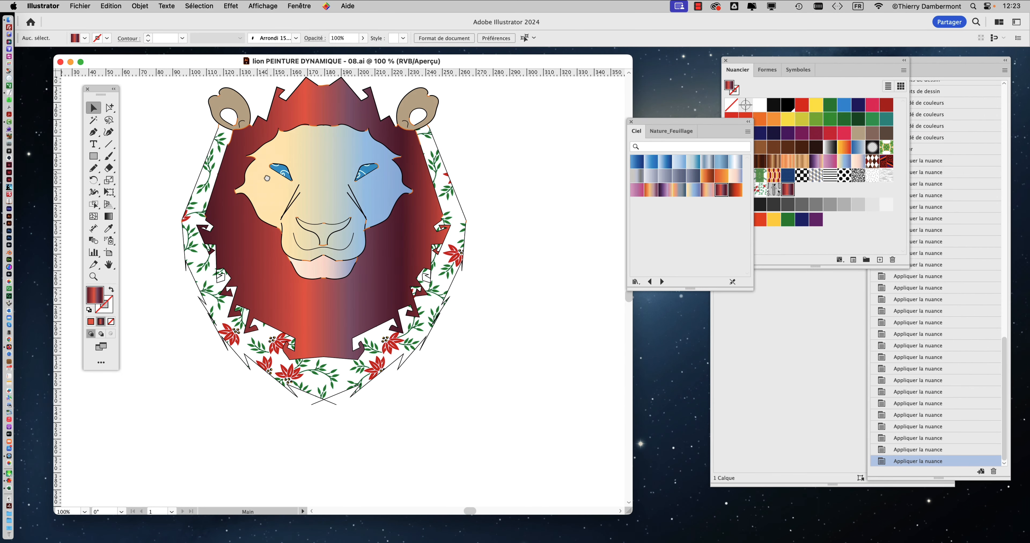
scroll(307, 180, "up", 2)
left_click(725, 60)
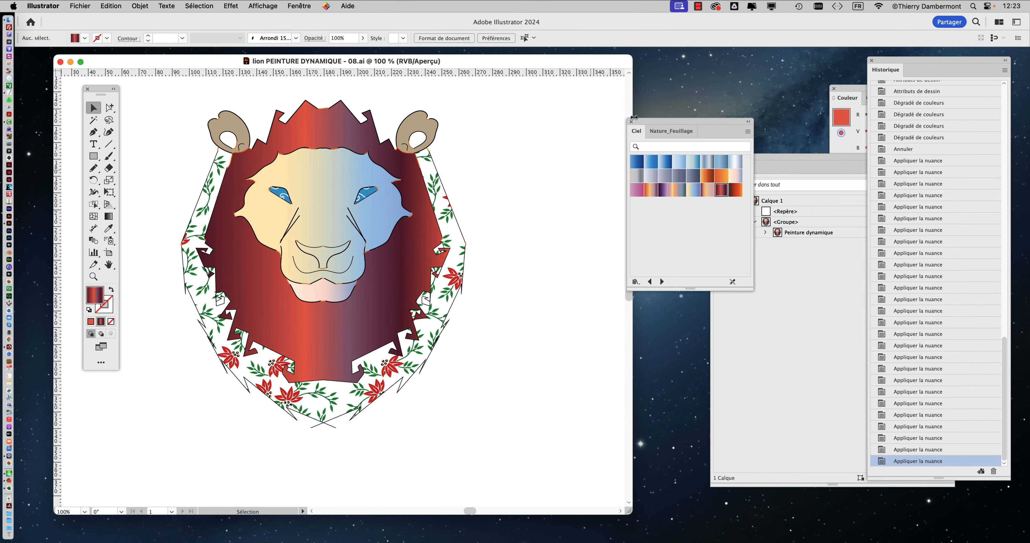
left_click(631, 121)
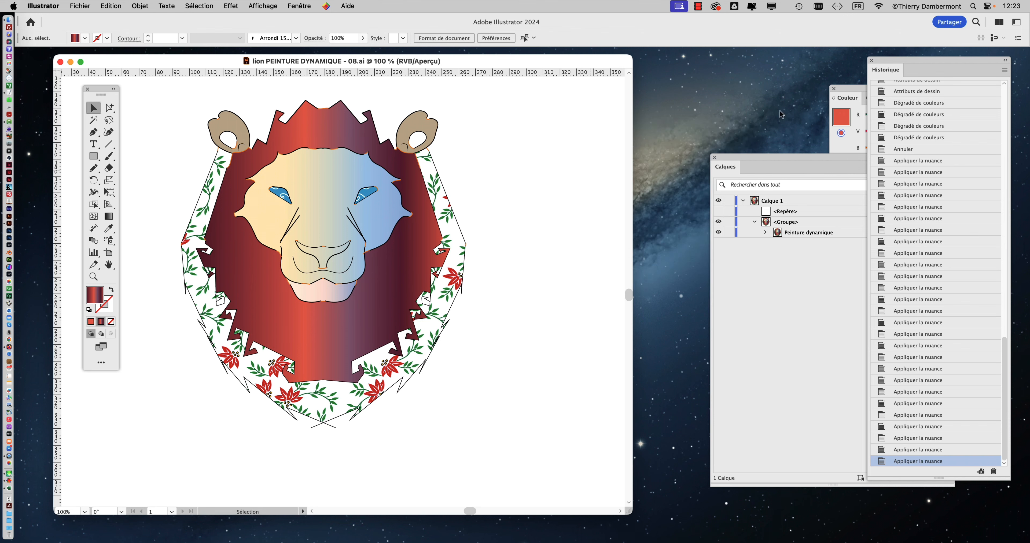
left_click(872, 60)
left_click(834, 89)
left_click_drag(765, 156, 621, 96)
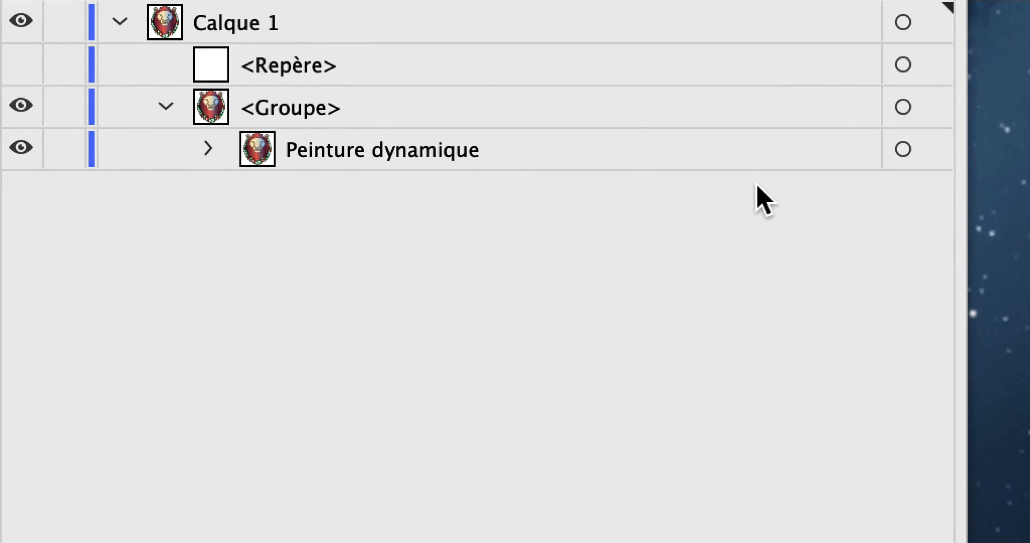
left_click(990, 146)
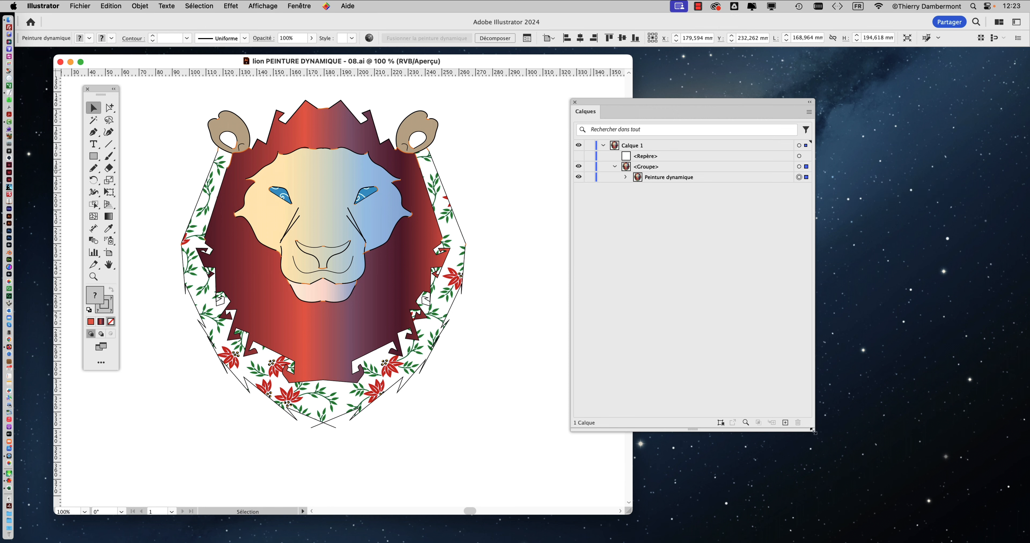
left_click_drag(813, 430, 783, 312)
Release the lion's live paint object with Annuler and undo that release.
left_click(144, 4)
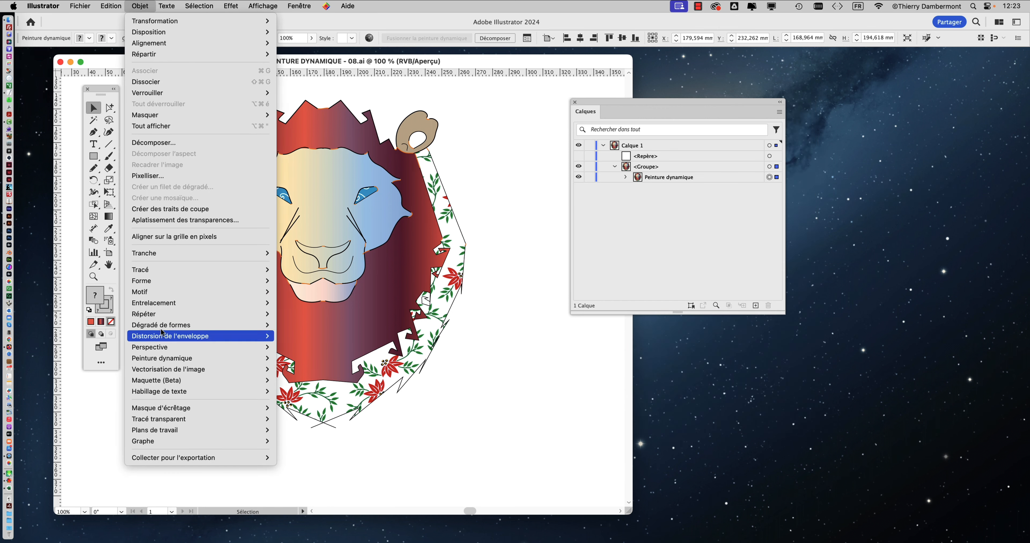
mouse_move(158, 358)
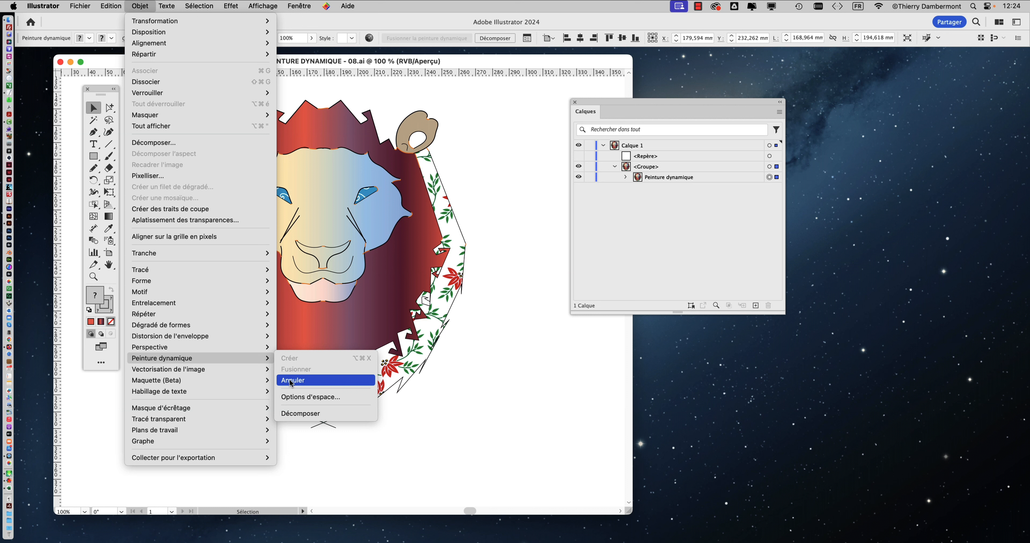
left_click(291, 382)
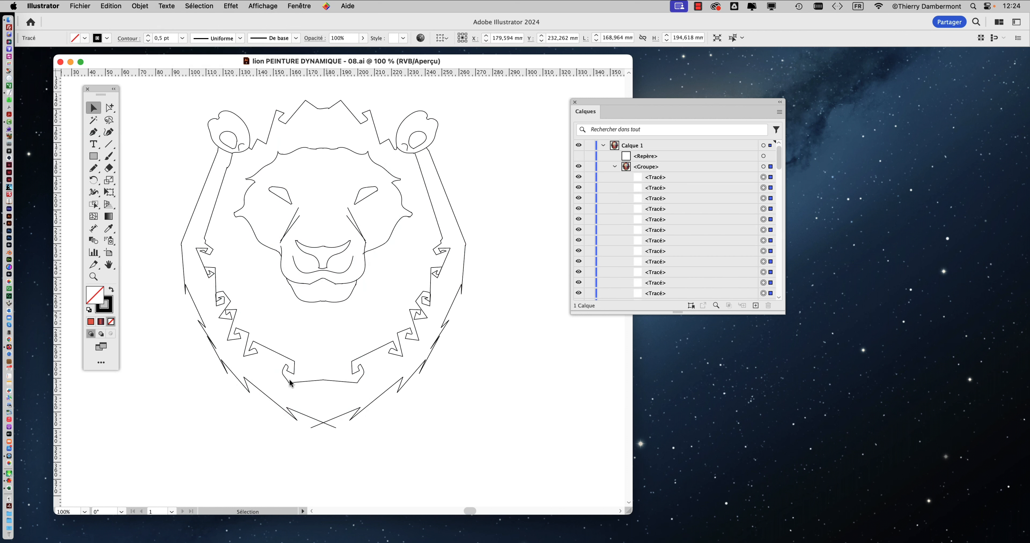
key("super+z")
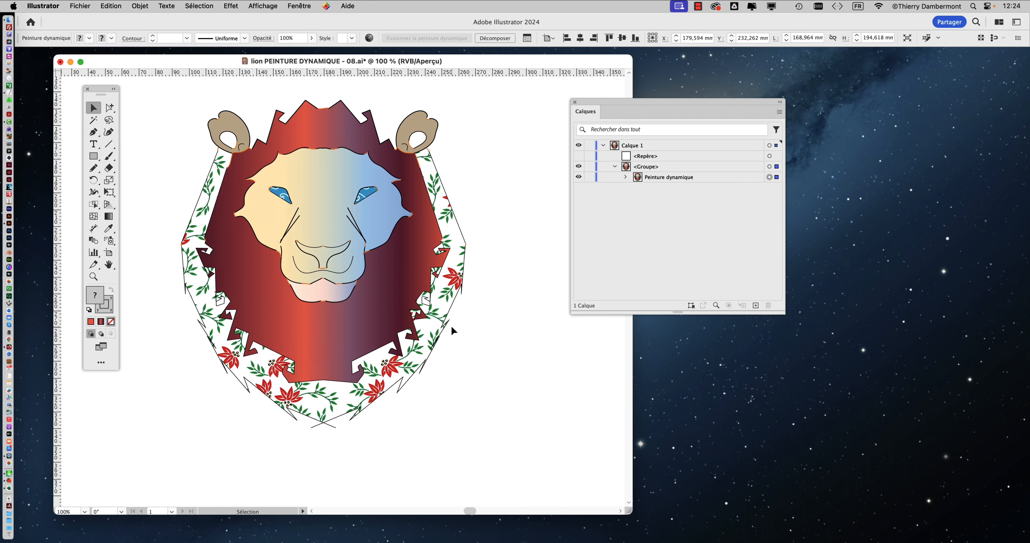
Expand the lion's live paint object with Décomposer and show the selection edges.
left_click(143, 6)
mouse_move(172, 360)
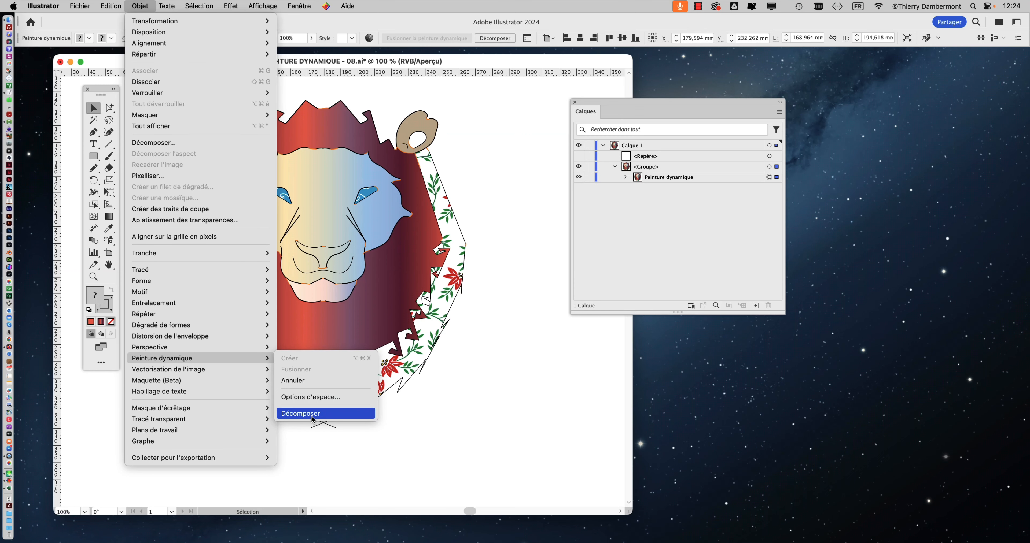
left_click(312, 418)
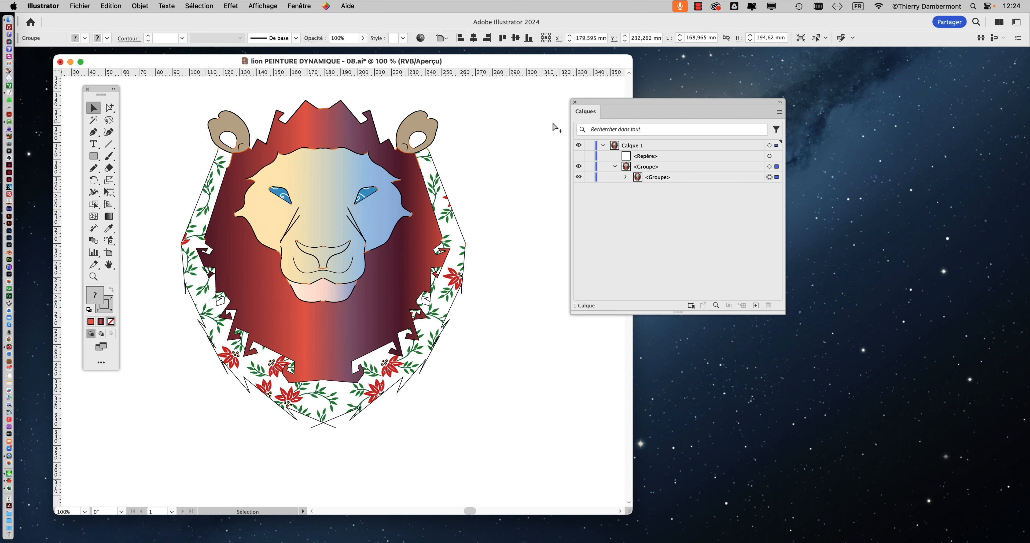
key("super+h")
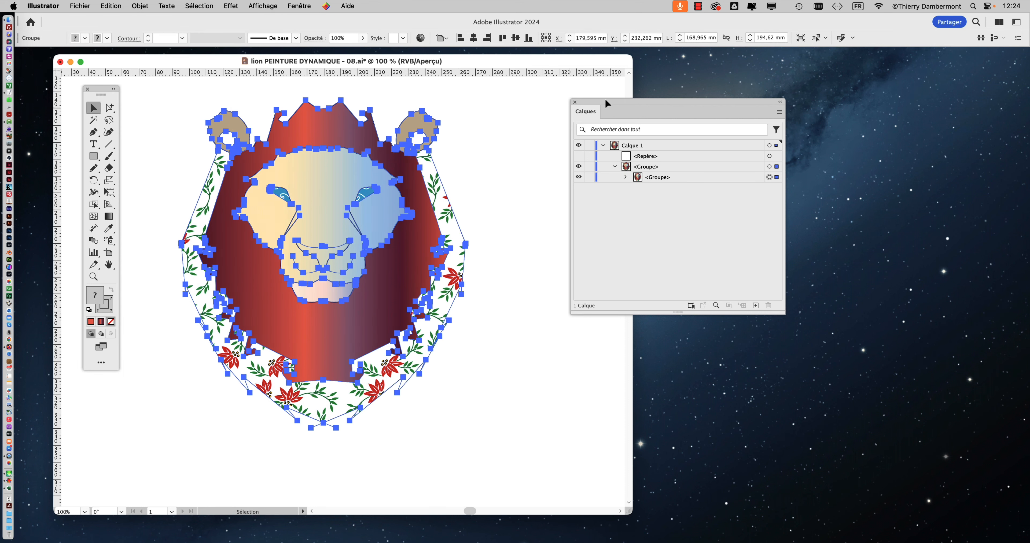
Open the expanded group in Calques and toggle the outline and fill subgroups to inspect each one.
left_click_drag(608, 102, 690, 104)
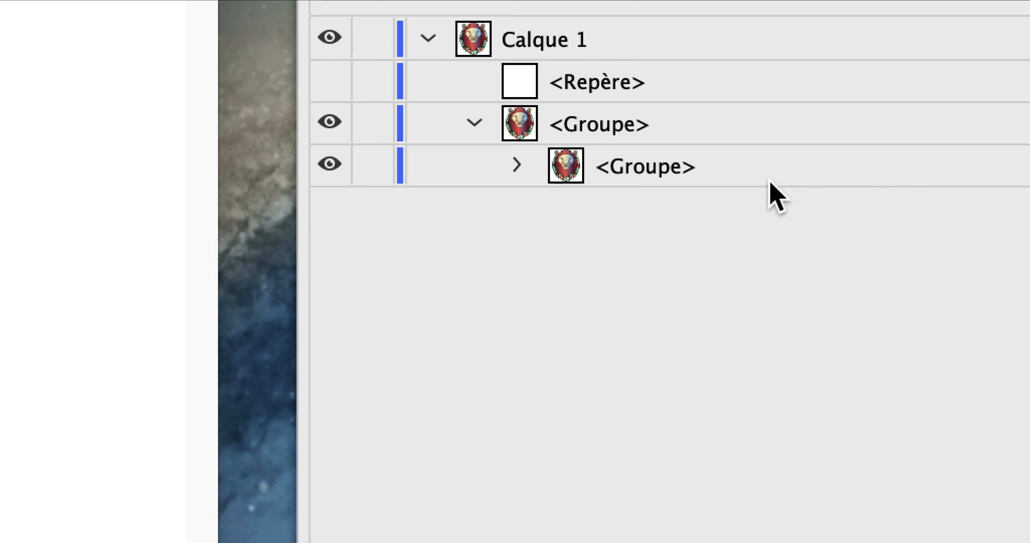
left_click(714, 172)
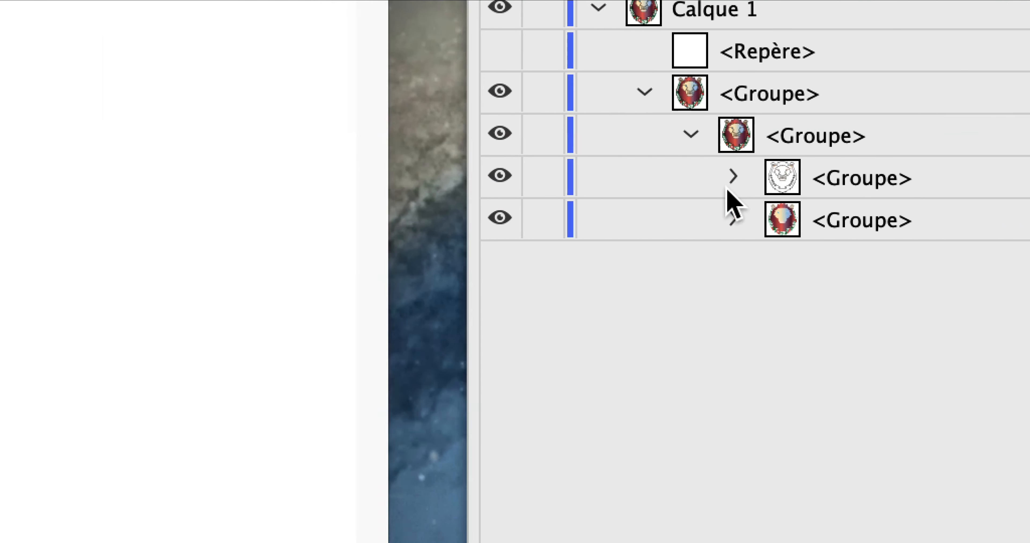
left_click(666, 177)
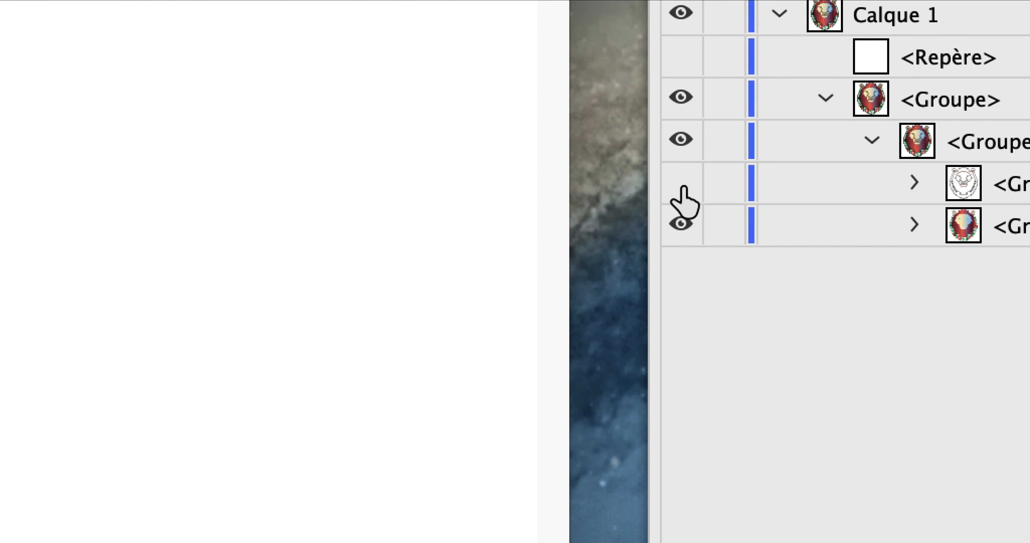
left_click(667, 177)
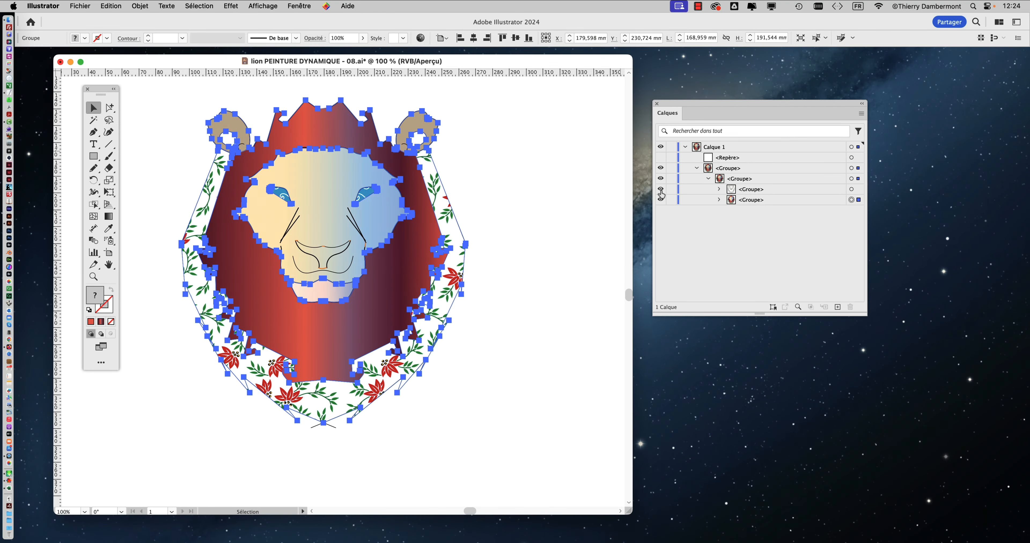
left_click(660, 190)
left_click(661, 191)
left_click(660, 201)
left_click(660, 201)
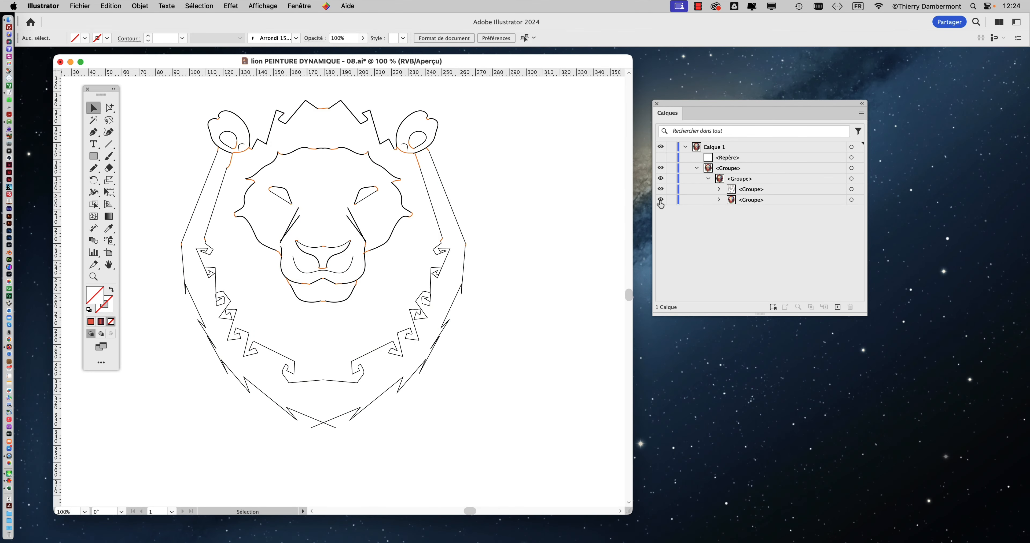
left_click(661, 201)
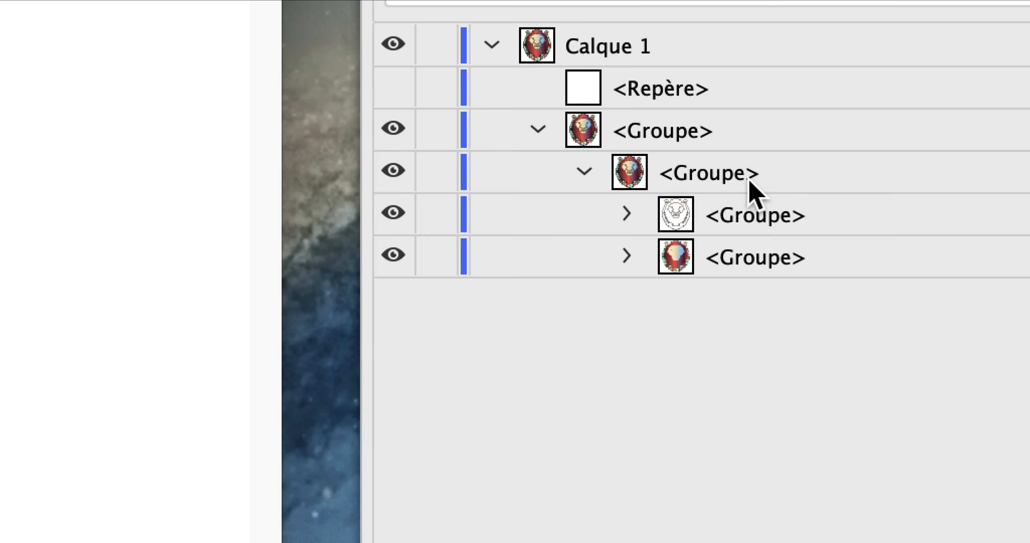
Apply the Arrondi 15 pt 2 calligraphic brush to the lion's outline subgroup and hide the selection edges.
left_click(746, 215)
left_click(746, 253)
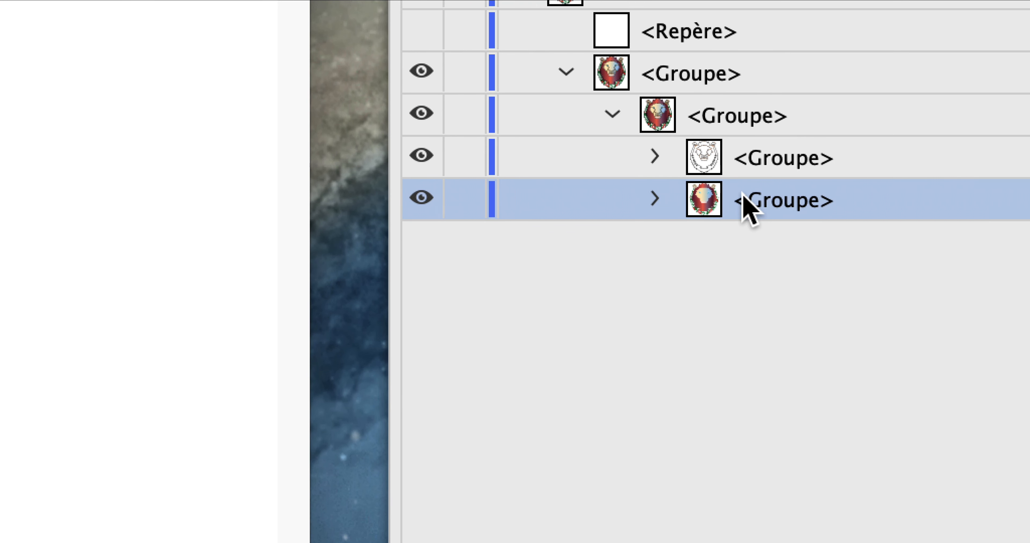
left_click(704, 171)
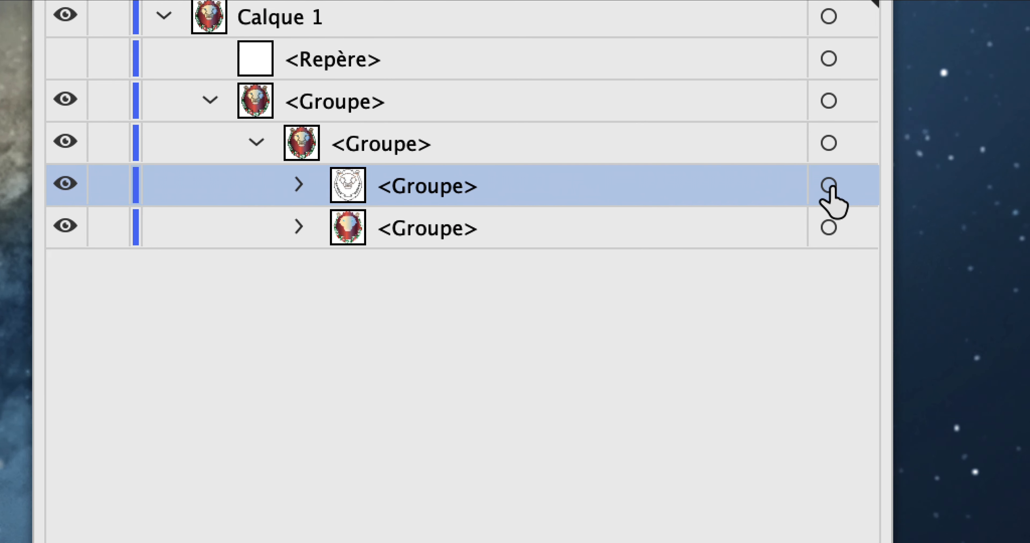
left_click(828, 187)
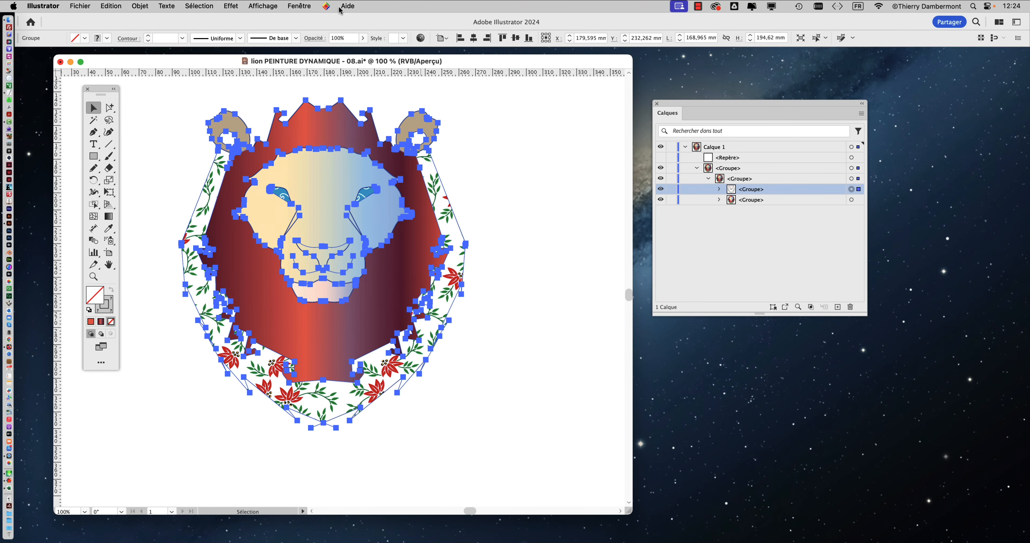
left_click(301, 6)
left_click(322, 298)
left_click_drag(752, 64, 558, 105)
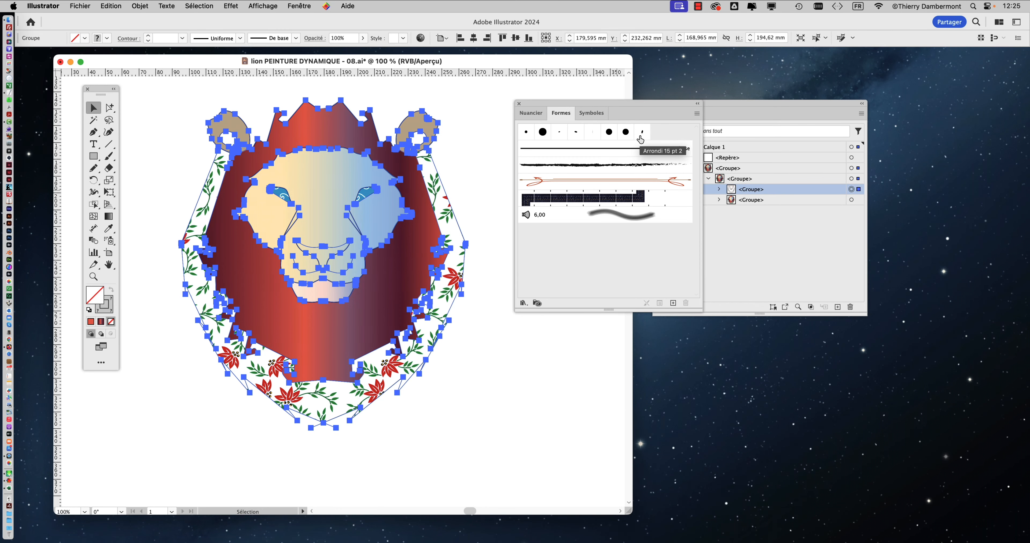
left_click(639, 135)
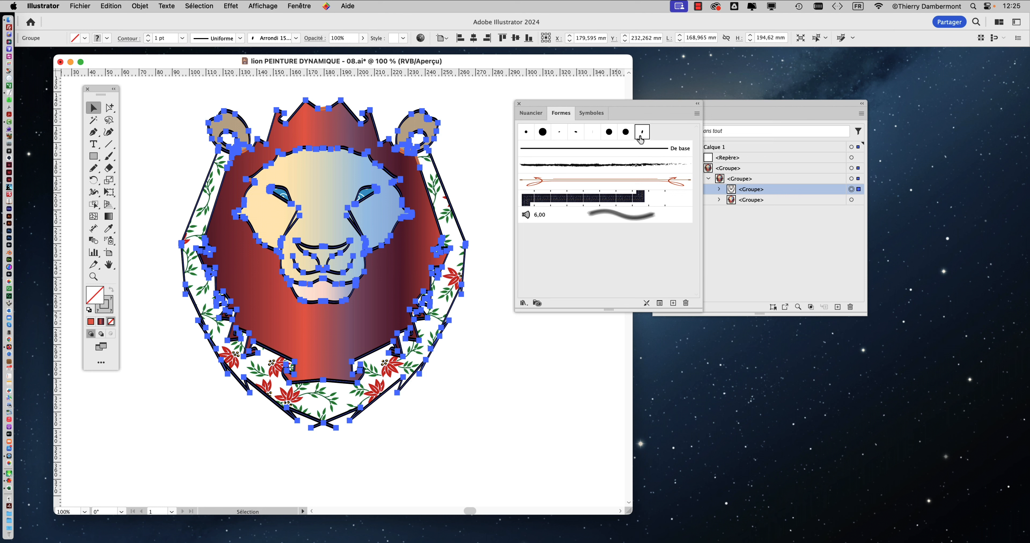
left_click(197, 106)
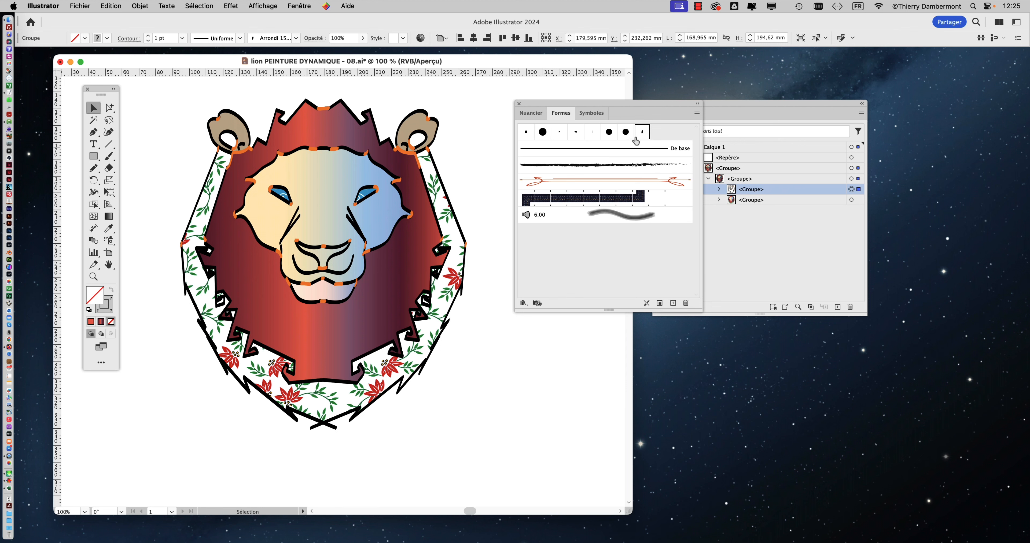
Adjust the angle and roundness of the Arrondi 15 pt 2 brush, set its size to 4 pt and update the existing strokes.
double_click(642, 133)
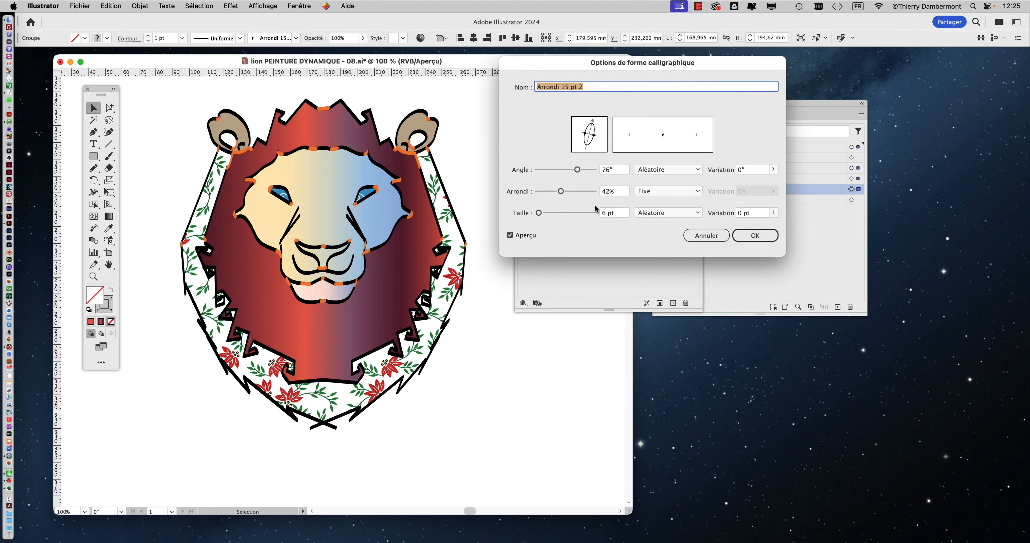
left_click(540, 213)
left_click_drag(539, 214, 538, 214)
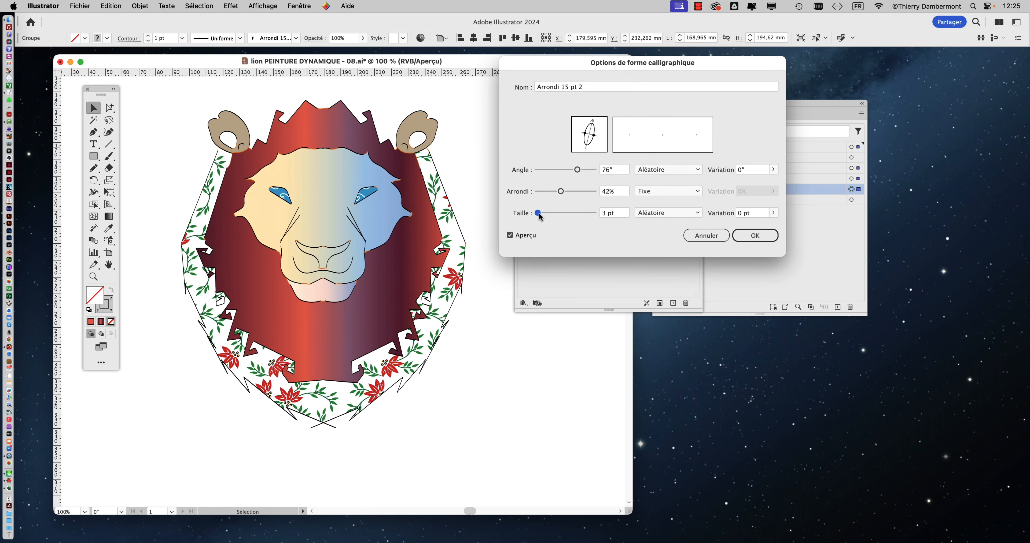
mouse_move(577, 170)
left_mouse_down()
mouse_move(563, 171)
mouse_move(560, 192)
mouse_move(571, 192)
mouse_move(564, 172)
mouse_move(574, 173)
mouse_move(562, 174)
left_mouse_up()
left_click_drag(537, 214, 539, 217)
left_click(744, 234)
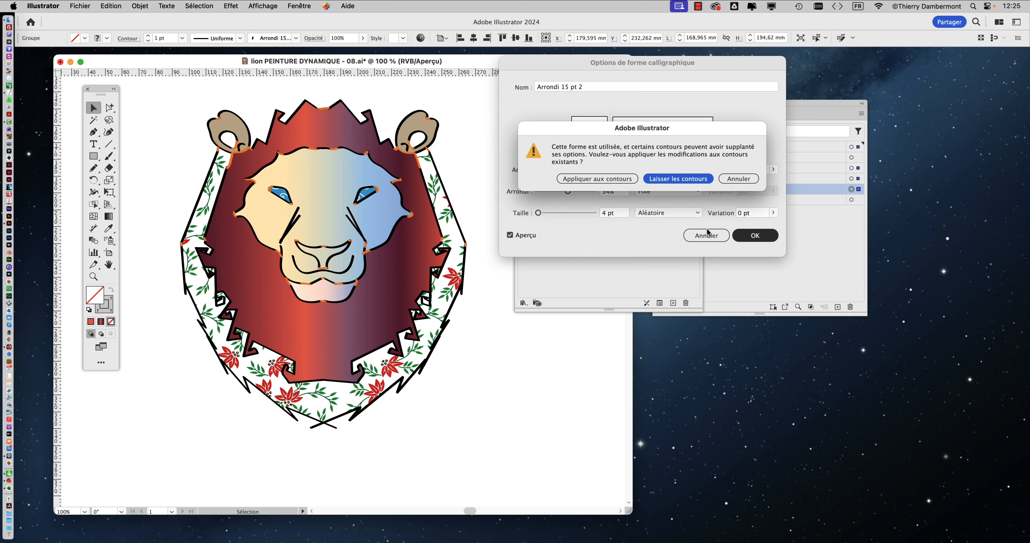
left_click(596, 180)
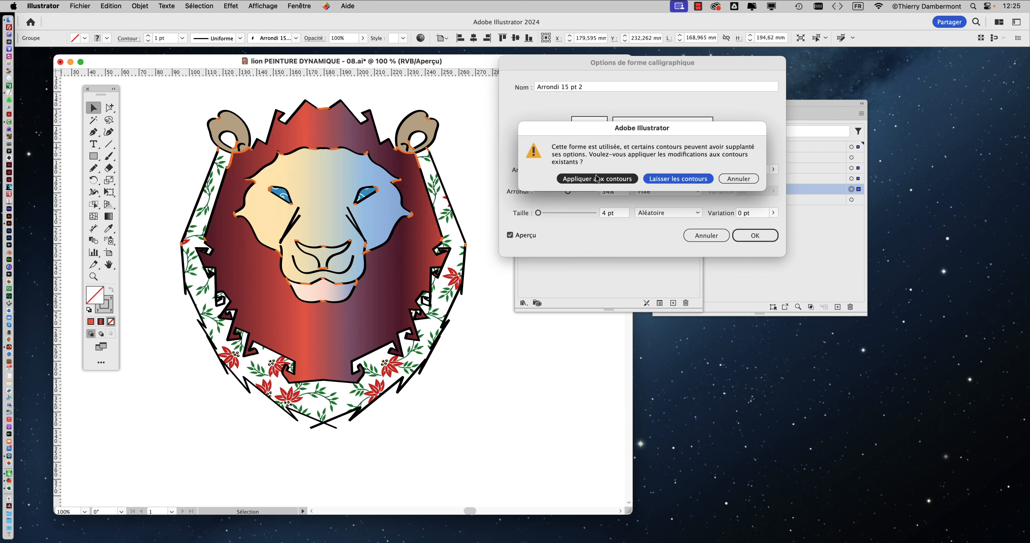
Save a new version of the document as "lion PEINTURE DYNAMIQUE - 09.ai" with the Illustrator 2020 version options.
left_click(90, 5)
left_click(128, 116)
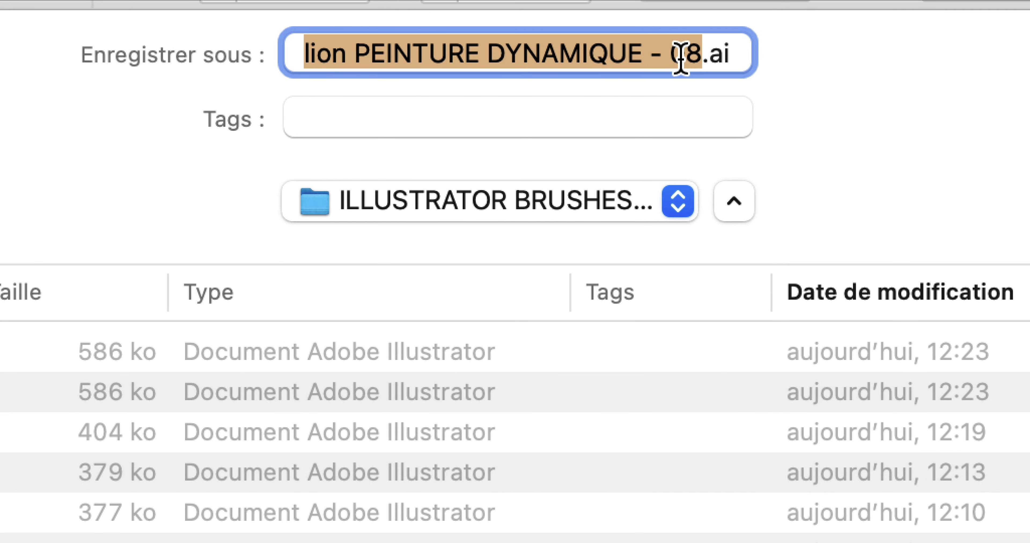
left_click(689, 57)
key("shift+Left")
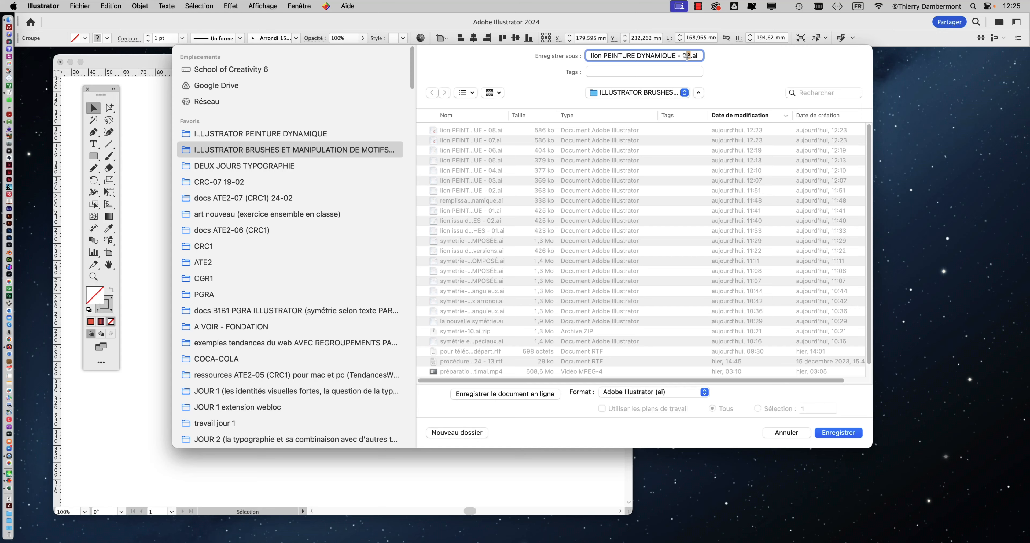
left_click(837, 434)
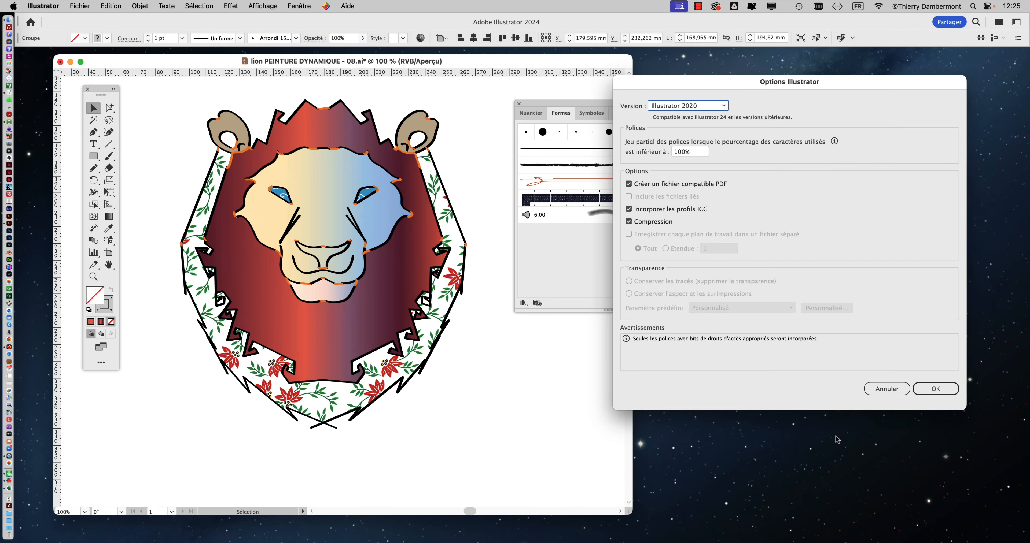
left_click(935, 389)
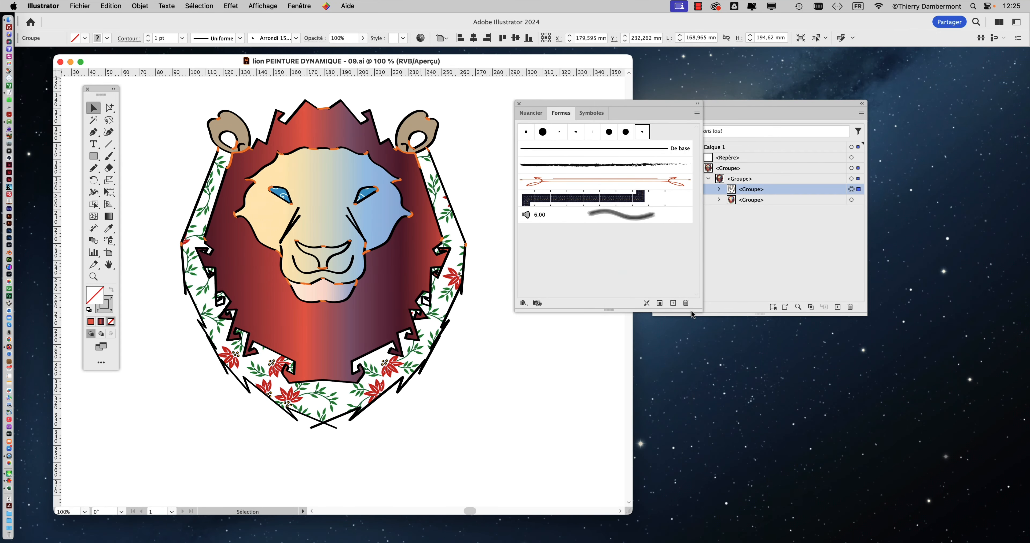
Rearrange the Calques and Formes panels so that they no longer overlap.
left_click_drag(731, 101, 860, 61)
left_click_drag(650, 105, 682, 133)
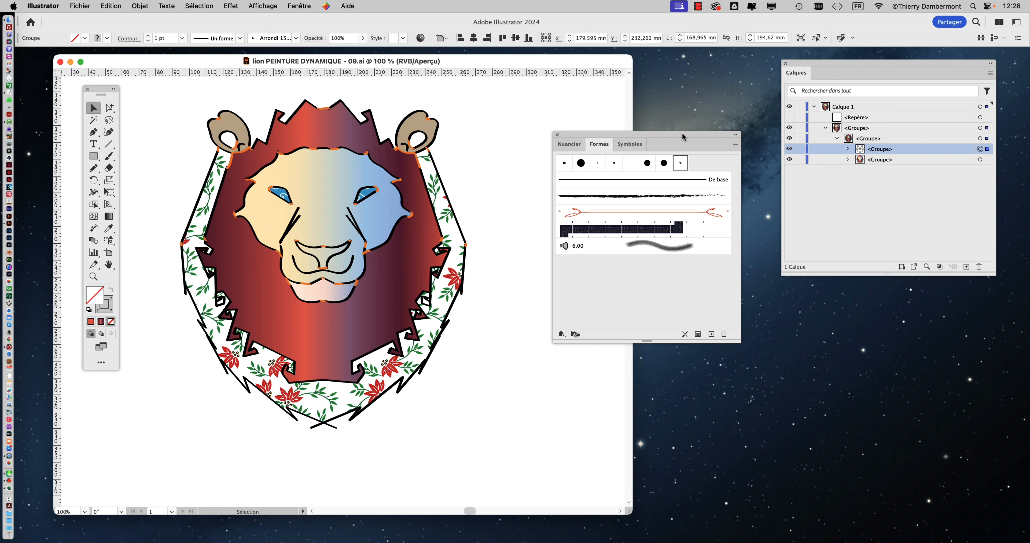
Deselect the artwork, look at the advanced options of the Vectorisation de l'image panel and close it.
left_click(486, 126)
left_click(298, 6)
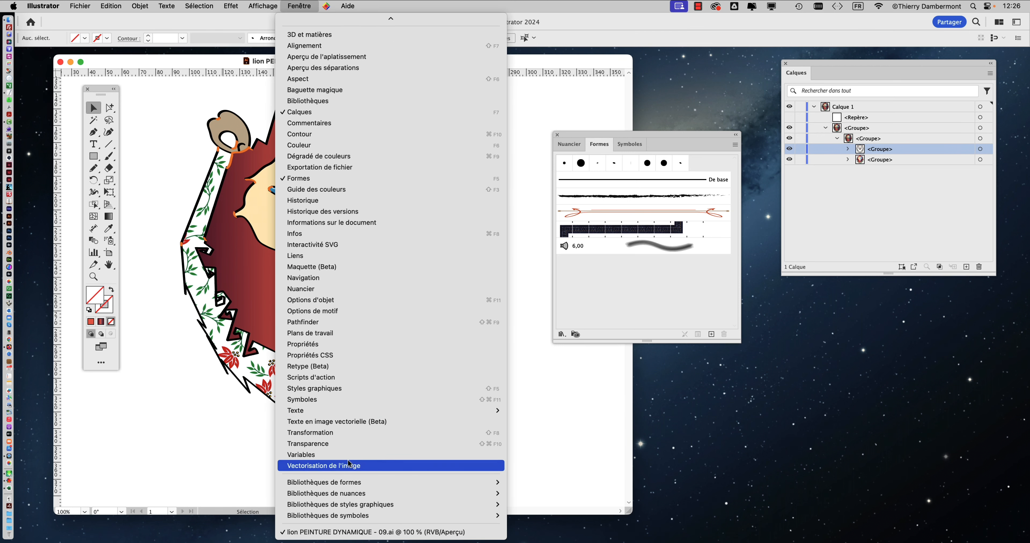
left_click(324, 467)
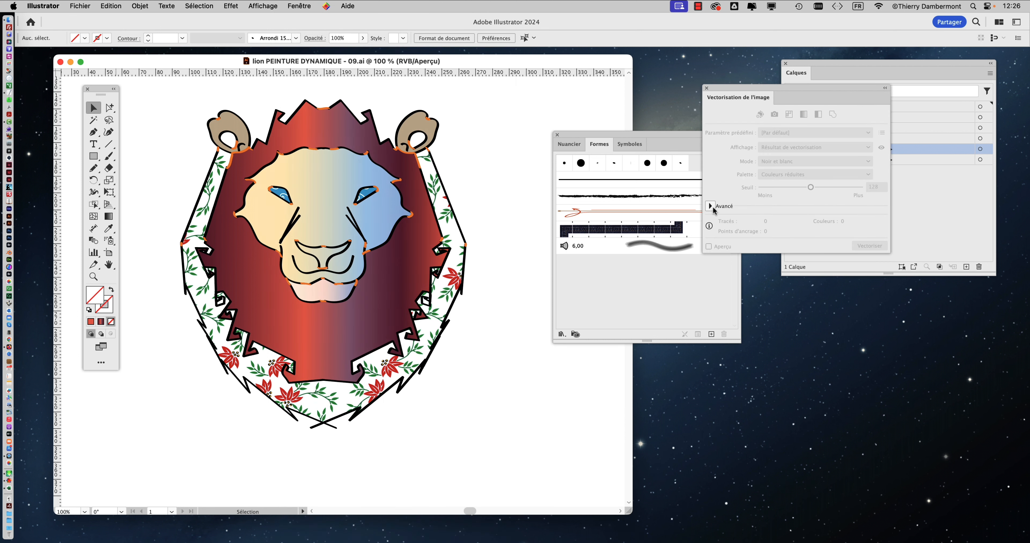
left_click(711, 206)
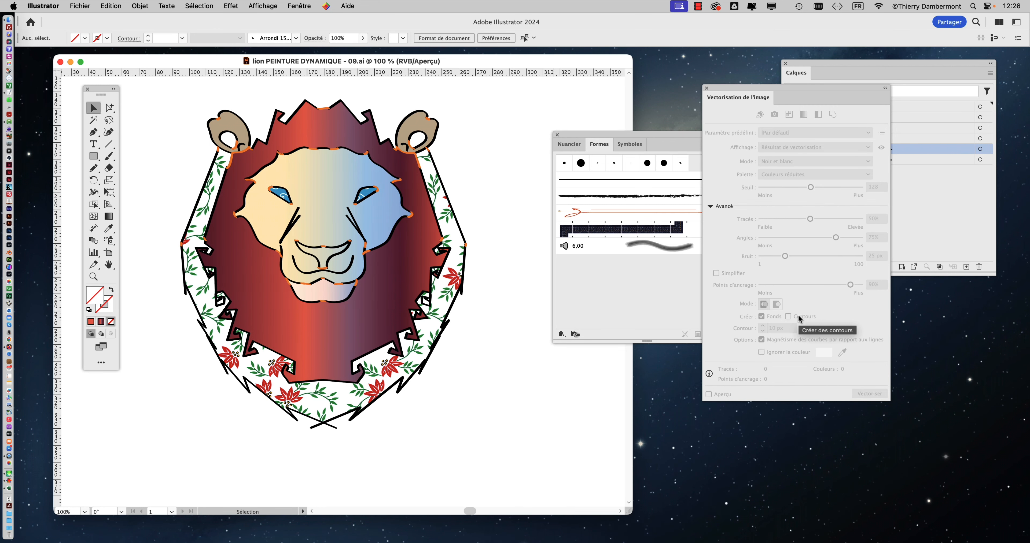
left_click(706, 88)
Rearrange the Formes and Calques panels beside the document and switch to the Sélection directe tool.
left_click_drag(568, 136, 573, 100)
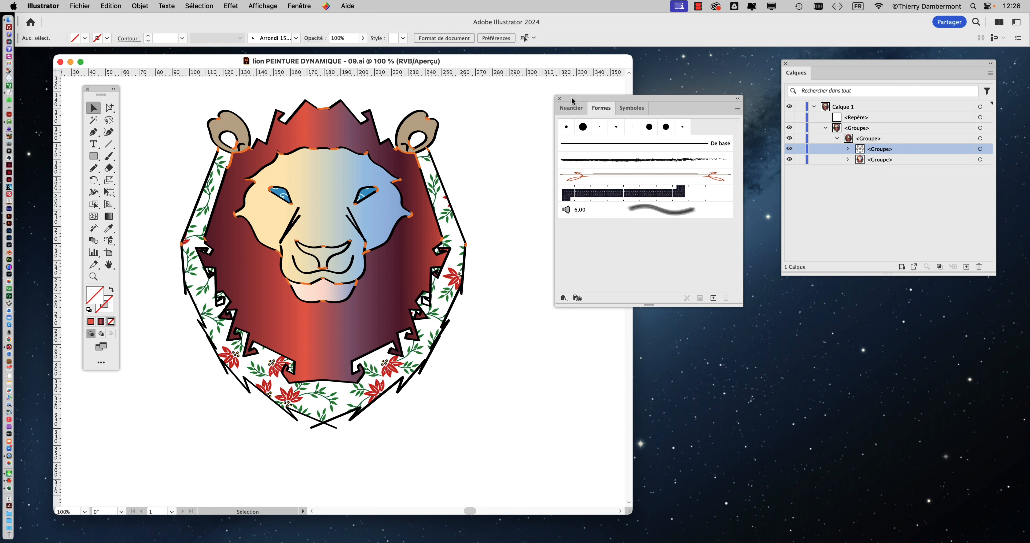
left_click_drag(571, 97, 738, 213)
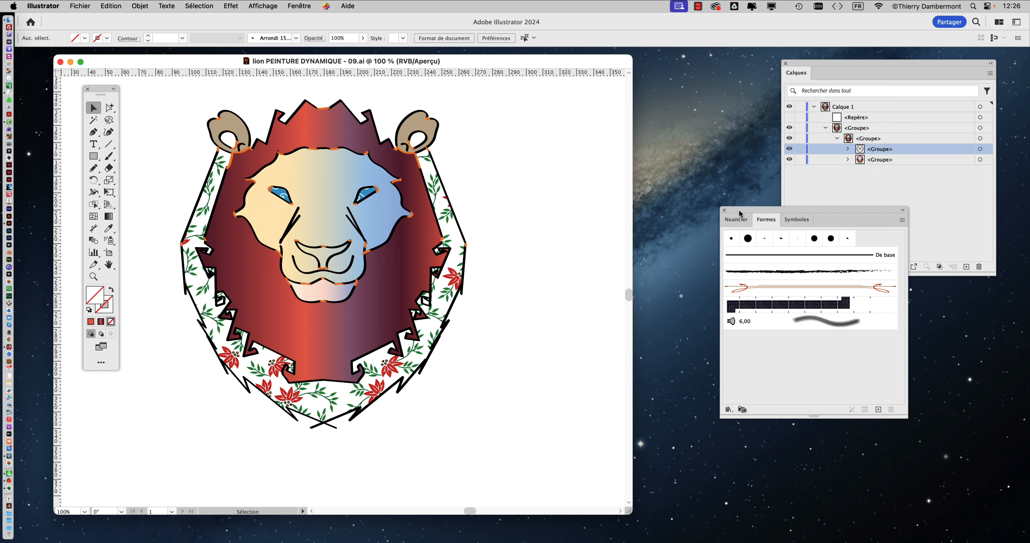
scroll(352, 158, "up", 5)
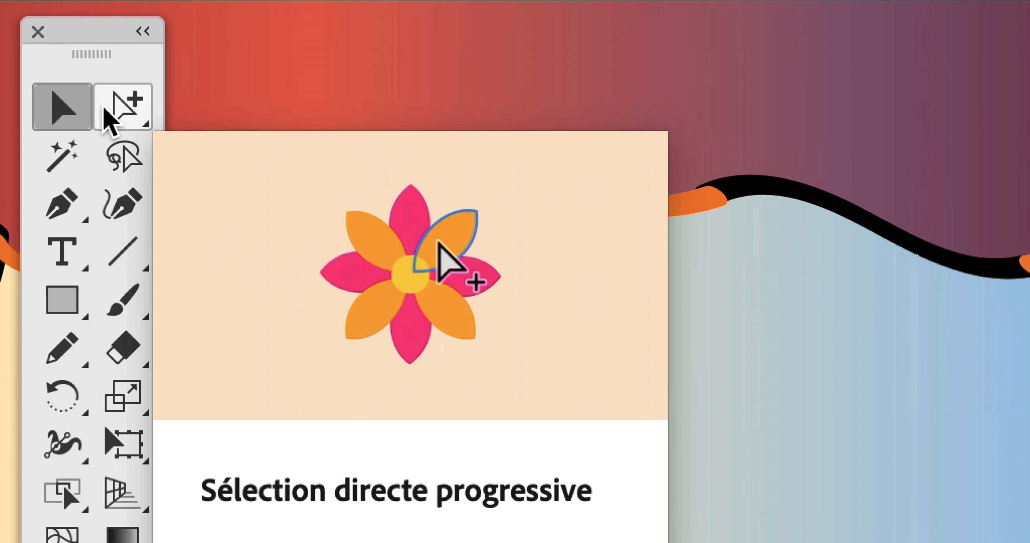
left_click_drag(107, 113, 182, 118)
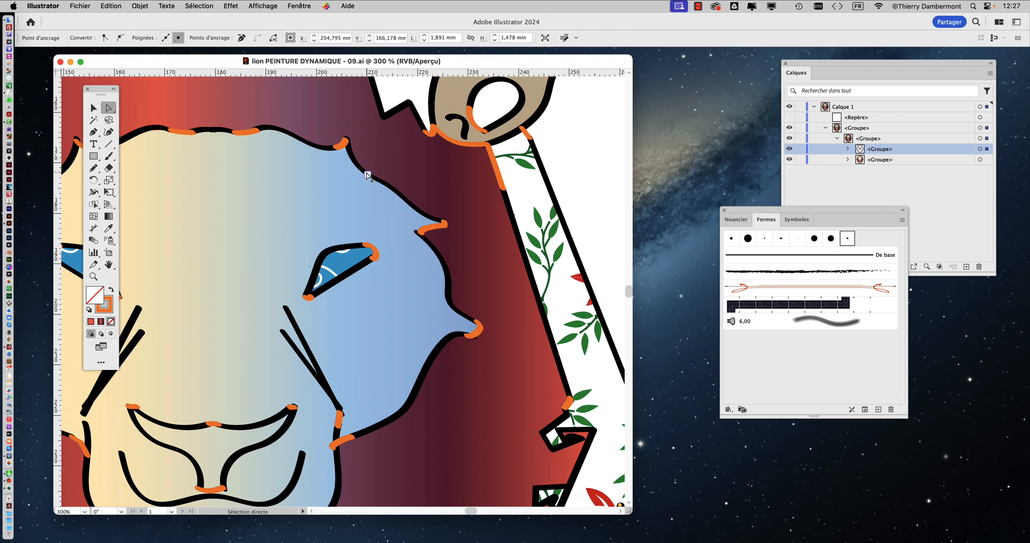
left_click(885, 171)
left_click_drag(809, 60, 711, 72)
Select the orange outline segment at the face's upper right point, along with every path sharing its stroke colour.
key("alt")
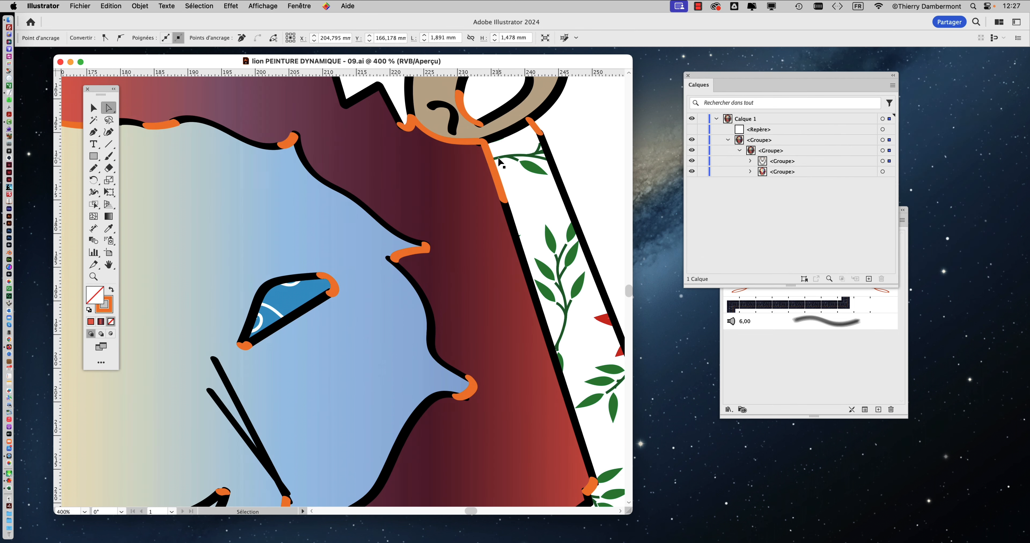
left_click(288, 139)
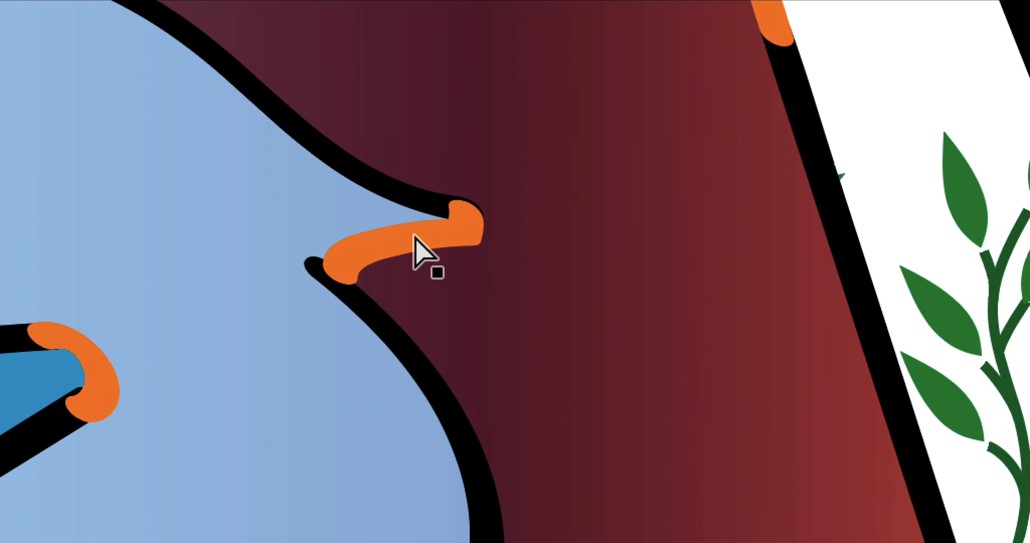
left_click(414, 235)
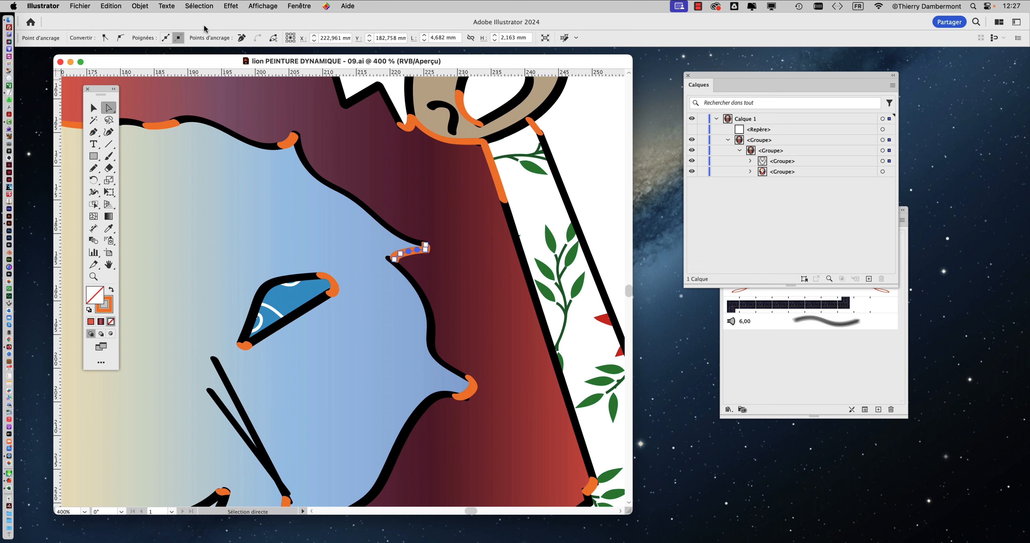
left_click(198, 5)
mouse_move(208, 110)
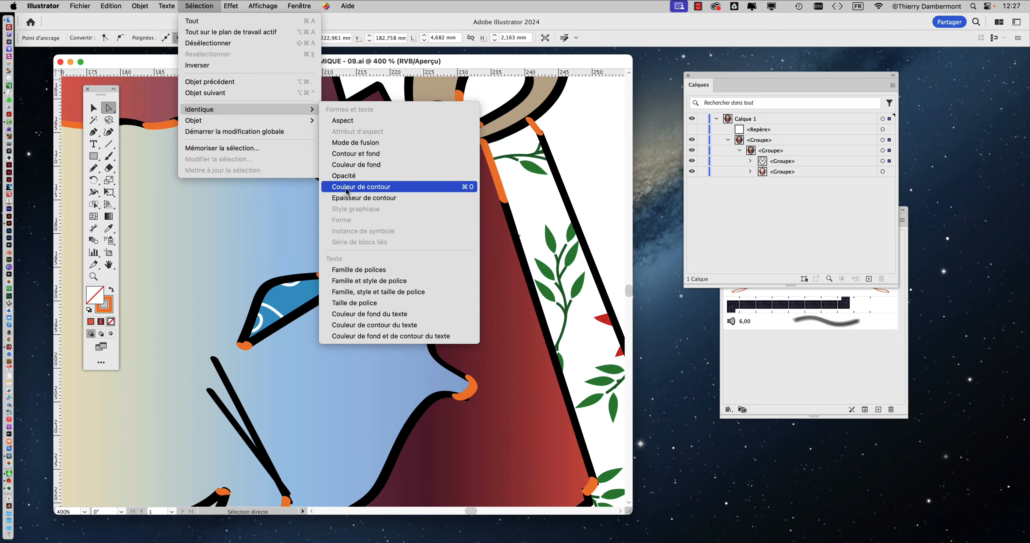
left_click(347, 187)
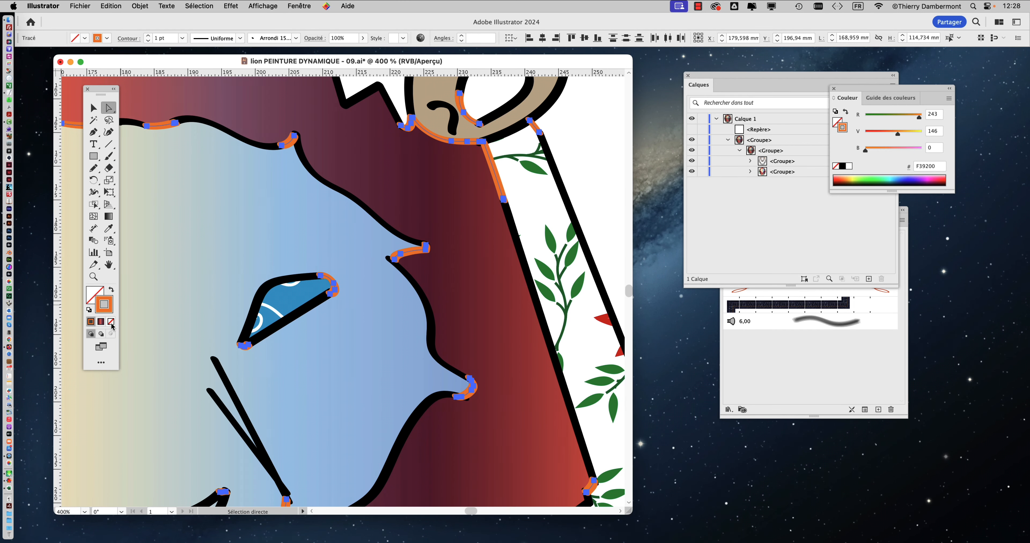
Remove the stroke colour from the selected orange segments and deselect them.
left_click(112, 326)
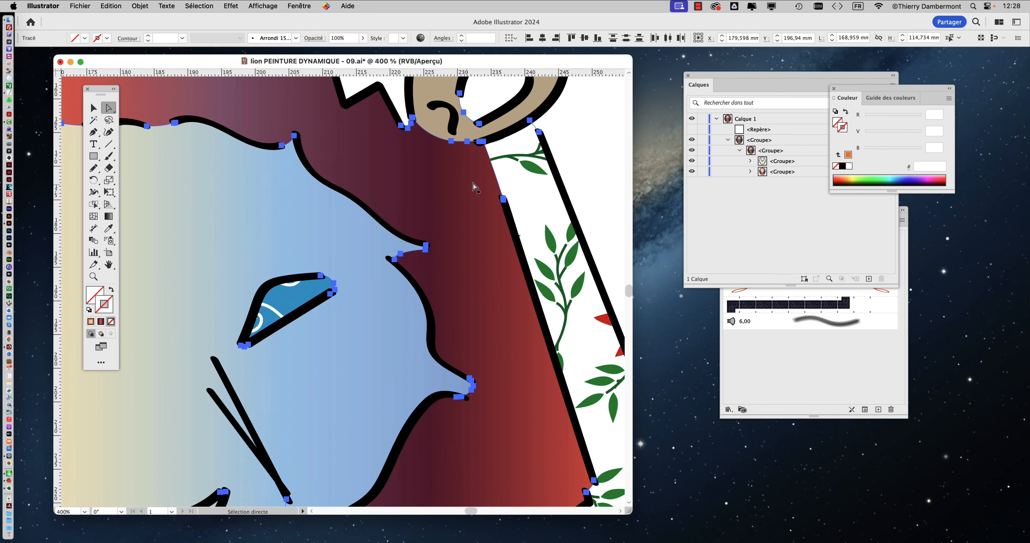
left_click(582, 162)
scroll(553, 179, "down", 4)
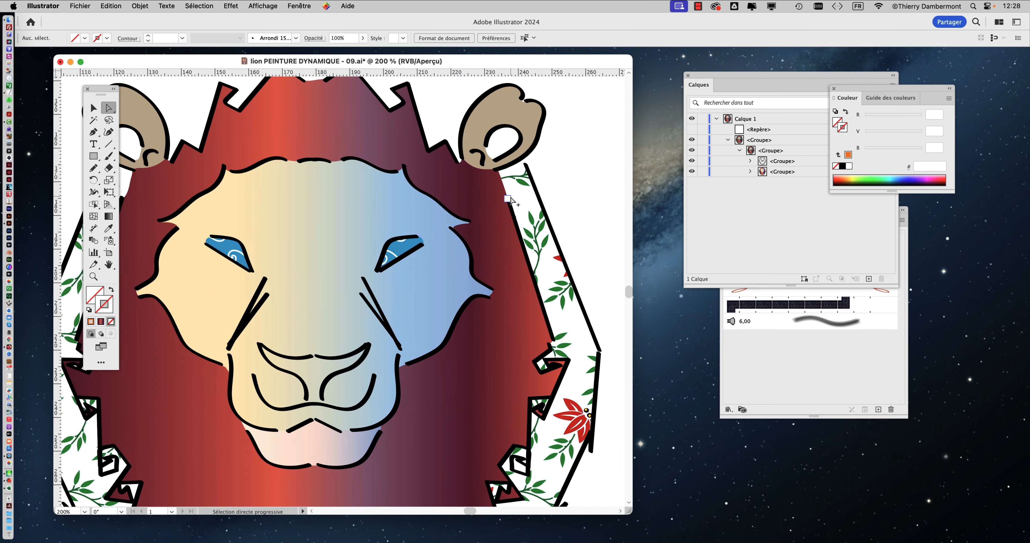
scroll(512, 201, "down", 2)
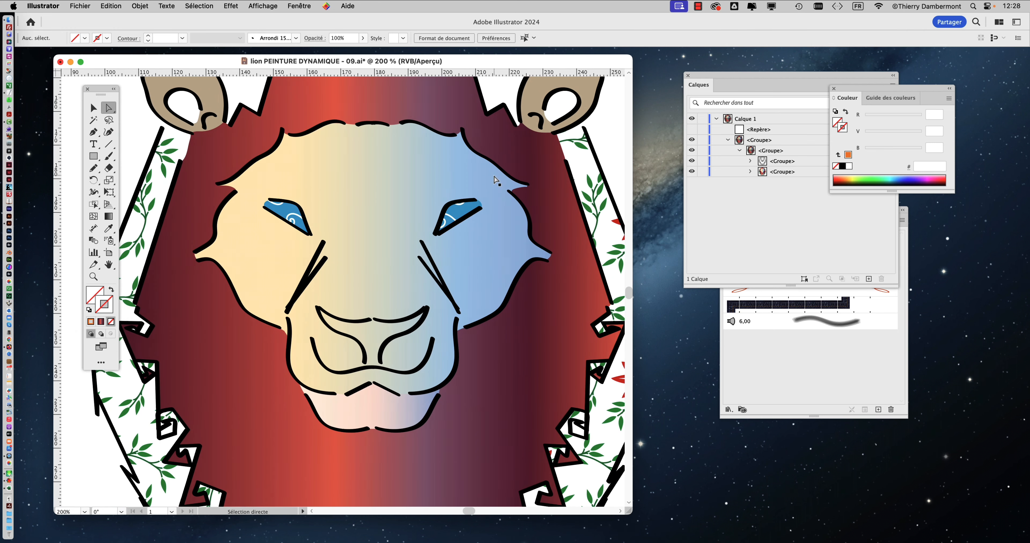